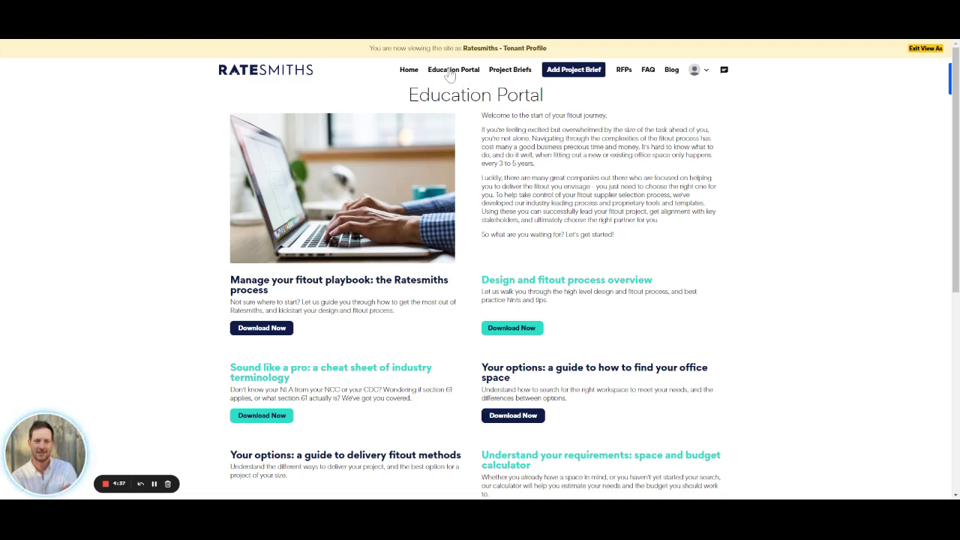
- Open a new project brief form and look over its fields
left_click(586, 73)
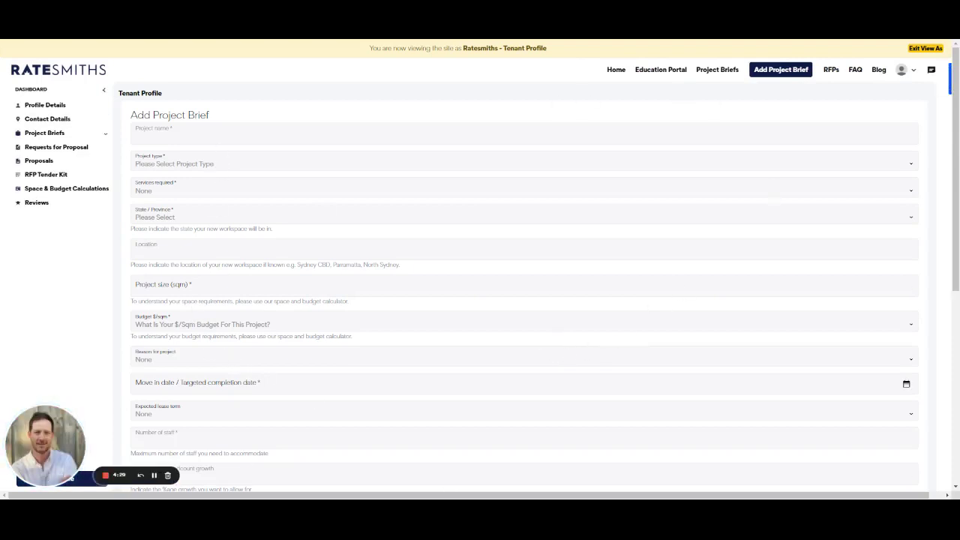
scroll(199, 139, "down", 3)
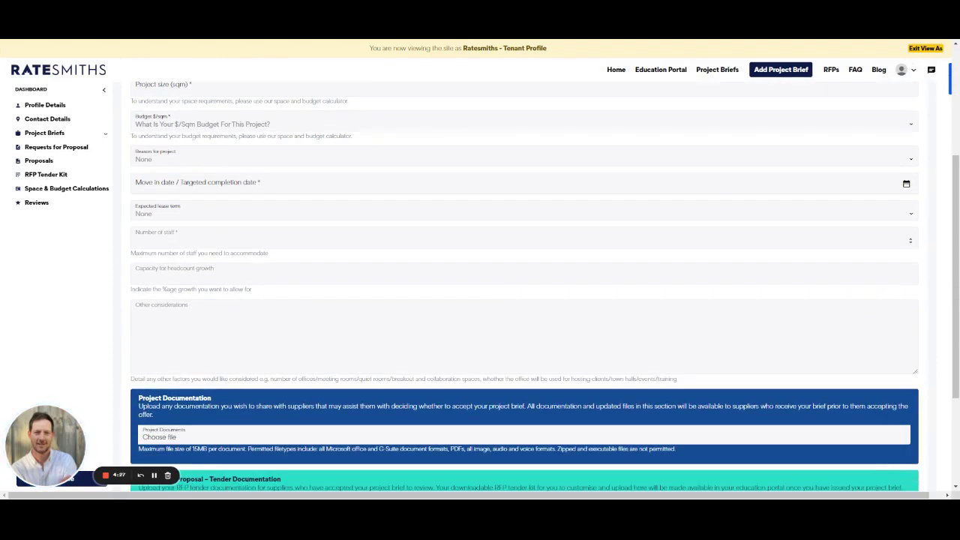
scroll(197, 269, "up", 3)
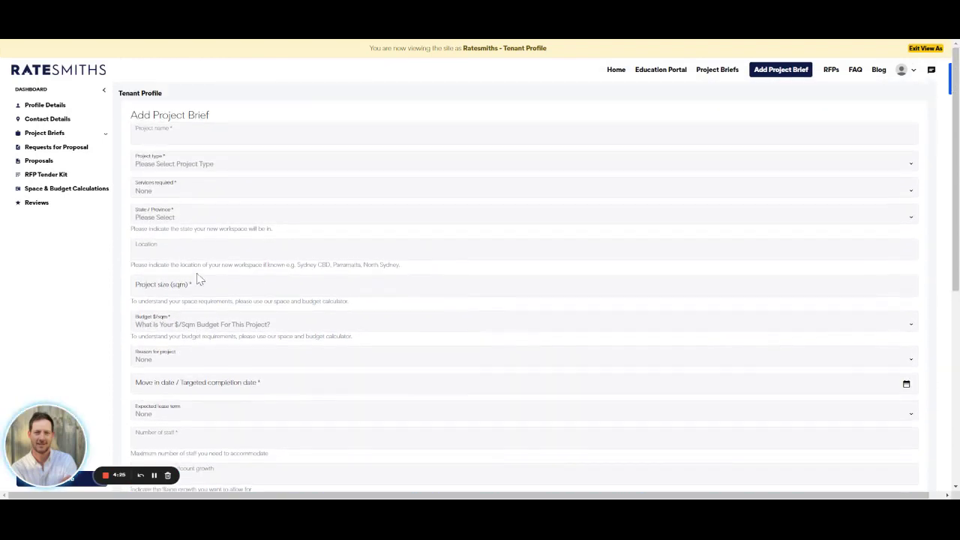
- Examine the choices offered for project type, services required and state in the new brief, without selecting any
left_click(158, 166)
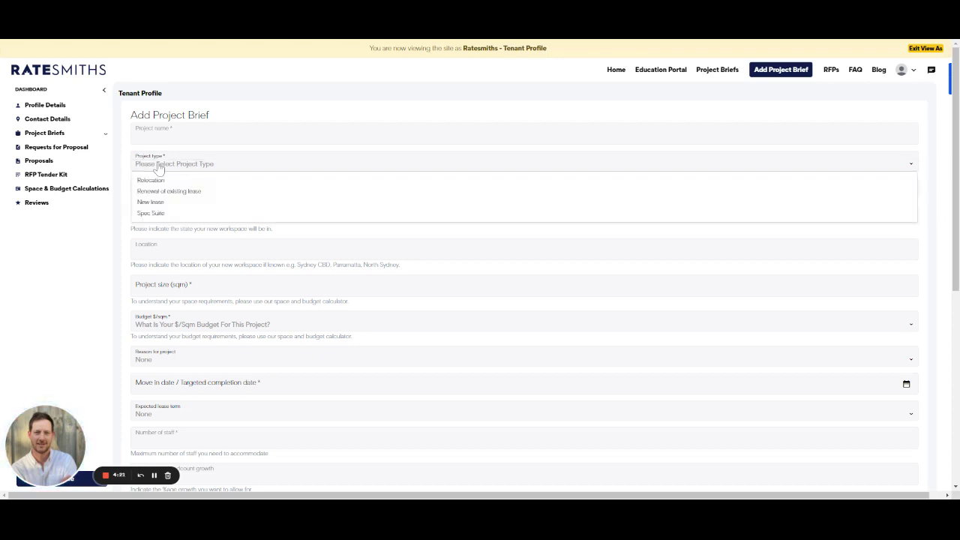
left_click(125, 239)
left_click(167, 194)
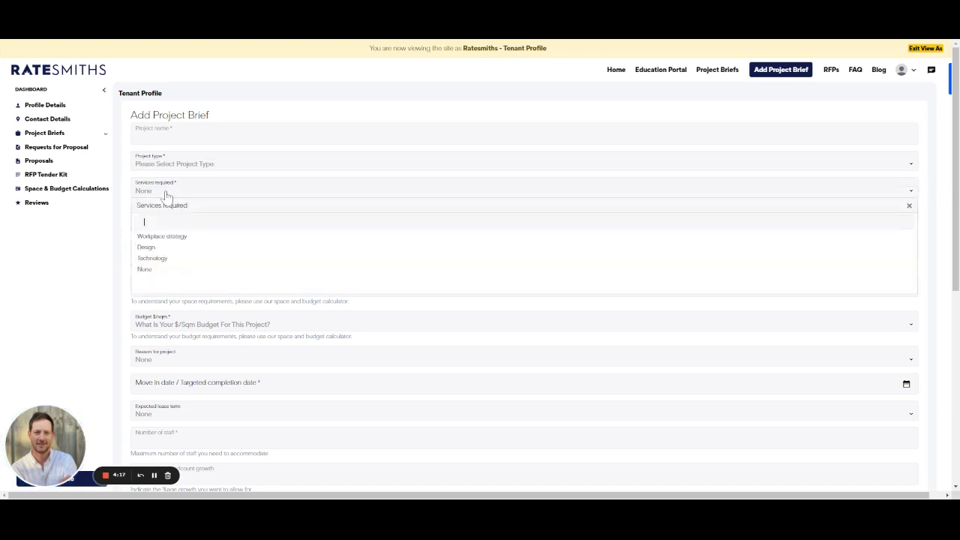
left_click(122, 258)
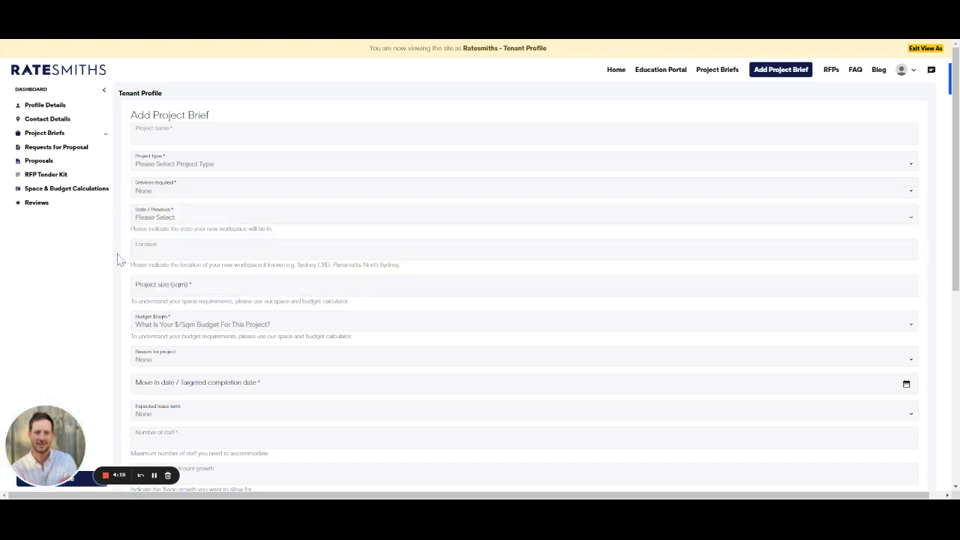
left_click(146, 223)
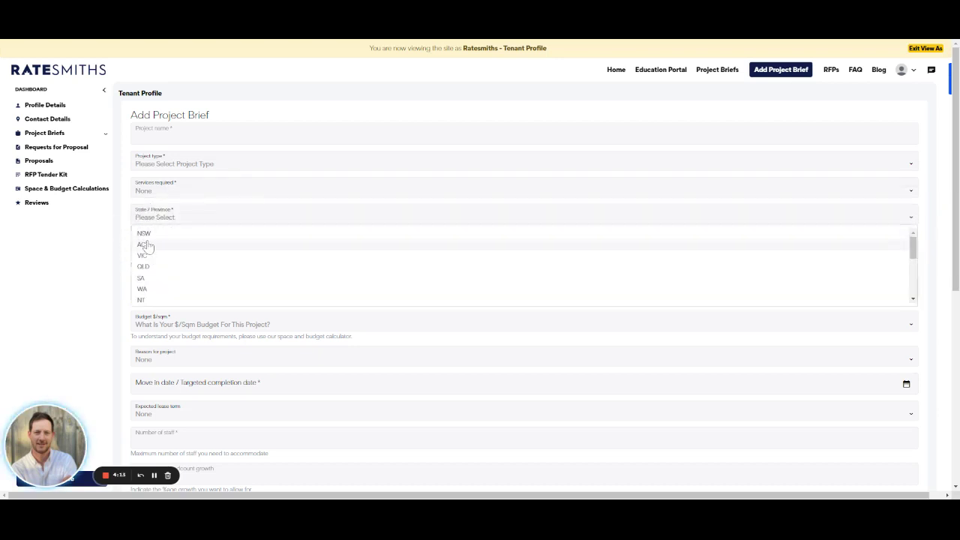
left_click(124, 284)
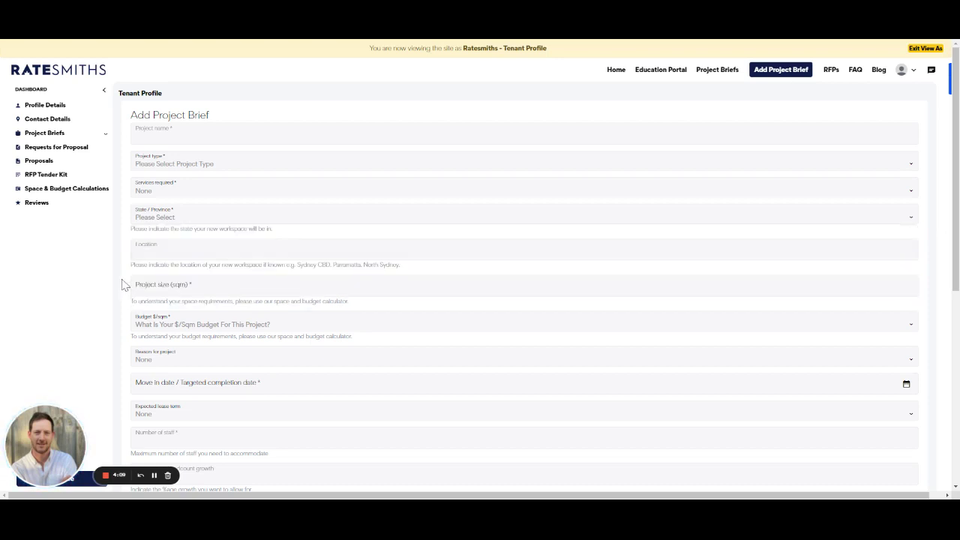
- Examine the project size, budget per sqm and reason-for-project fields of the brief, leaving them unfilled
scroll(156, 283, "down", 1)
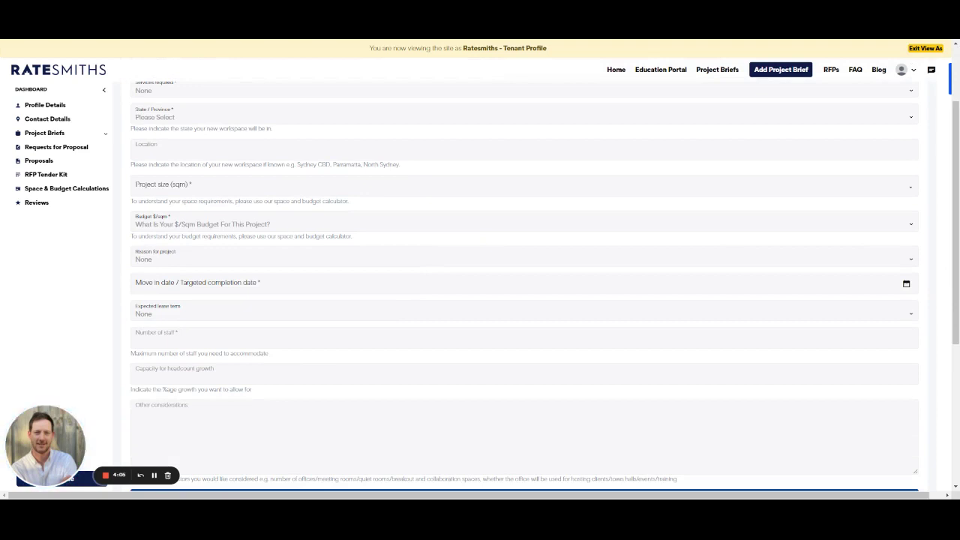
left_click(217, 187)
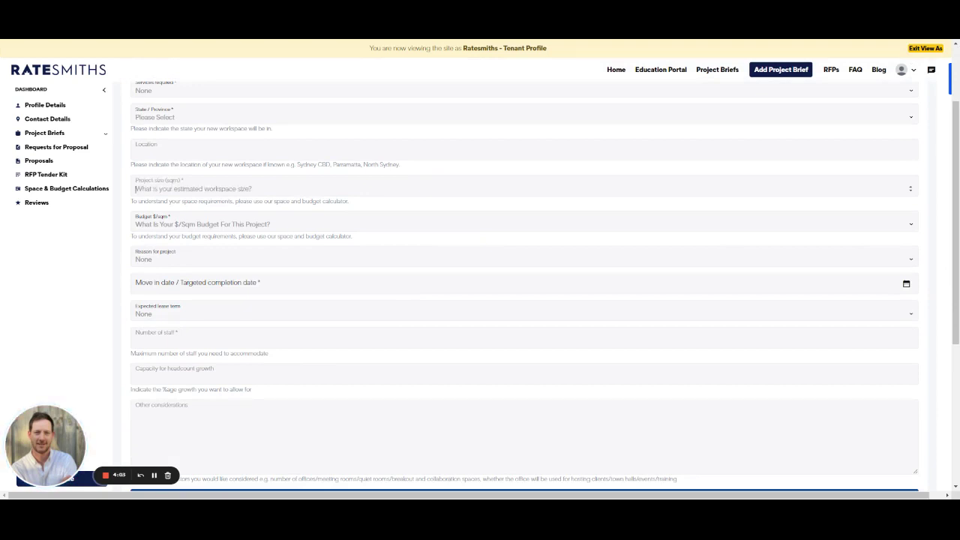
left_click(180, 224)
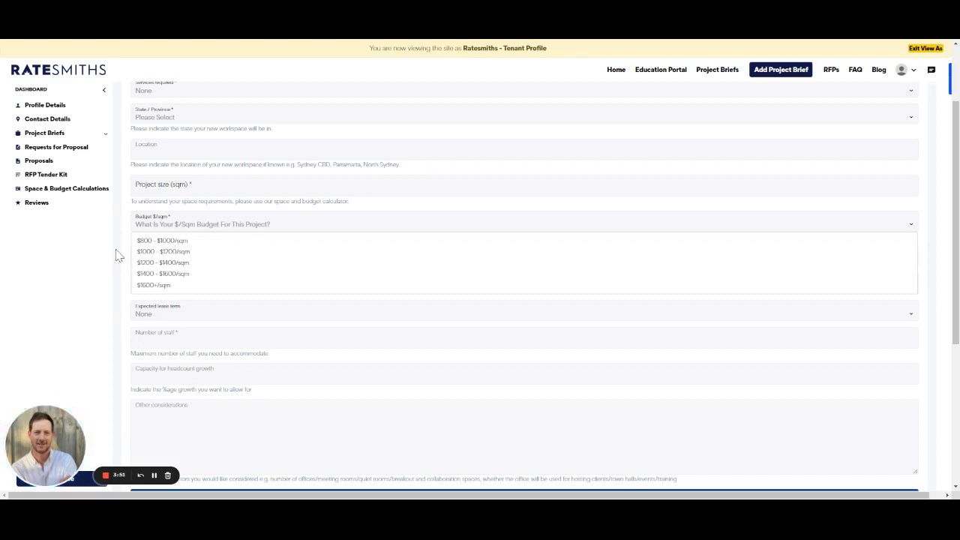
left_click(117, 256)
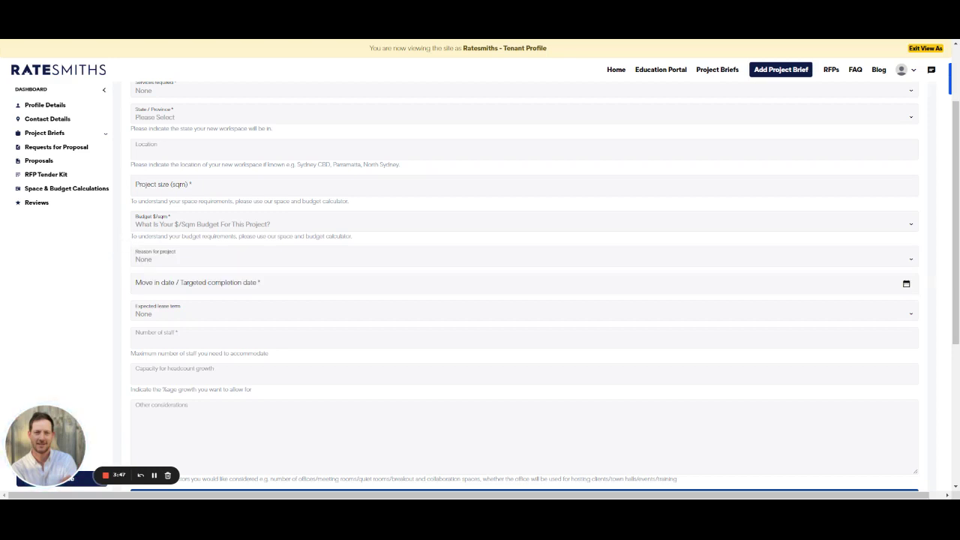
left_click(164, 264)
left_click(126, 265)
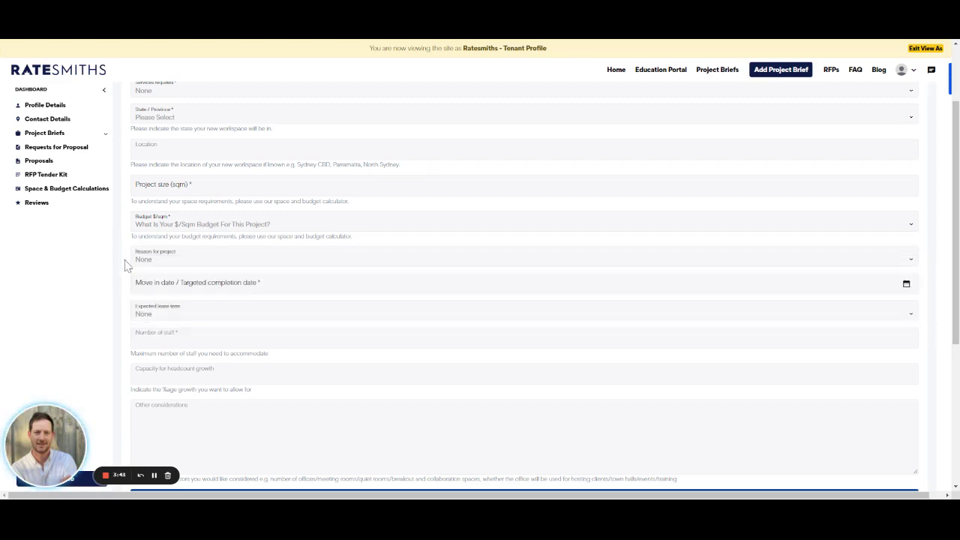
- View the date picker for the move-in date and the expected lease term options without choosing a value
scroll(126, 266, "down", 1)
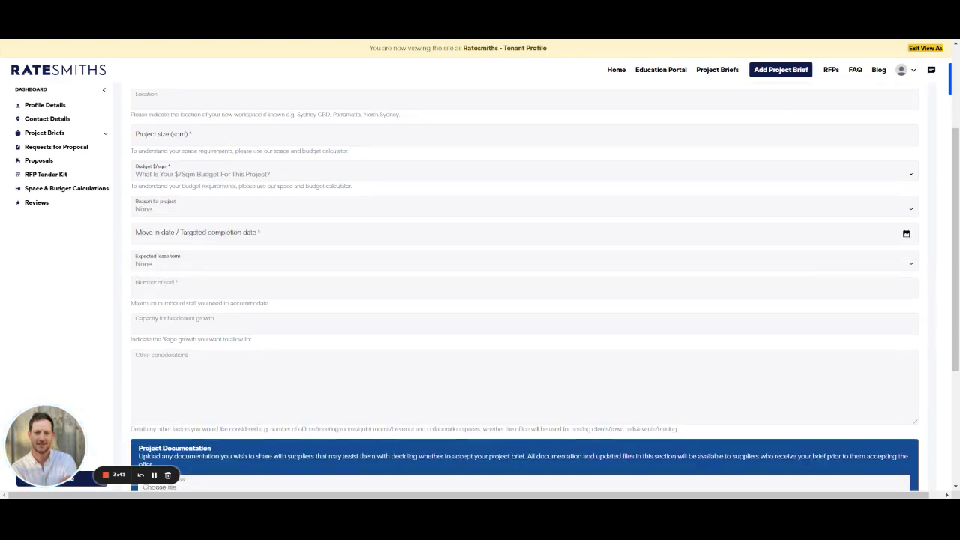
left_click(214, 233)
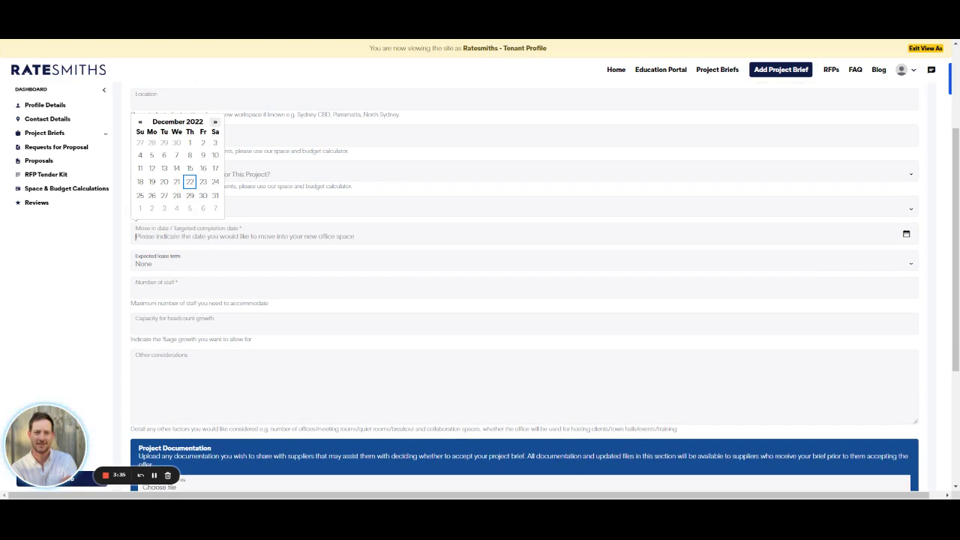
left_click(129, 253)
scroll(132, 252, "down", 1)
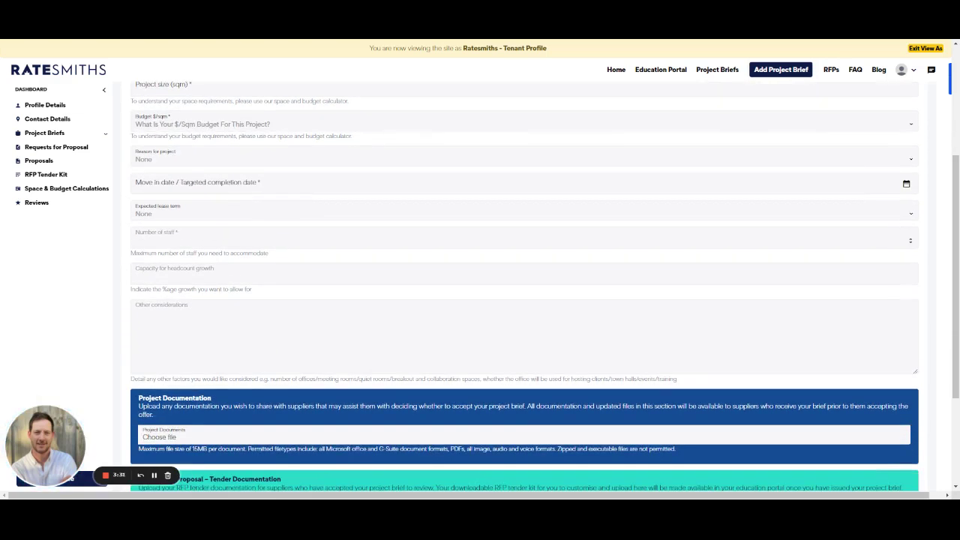
left_click(162, 217)
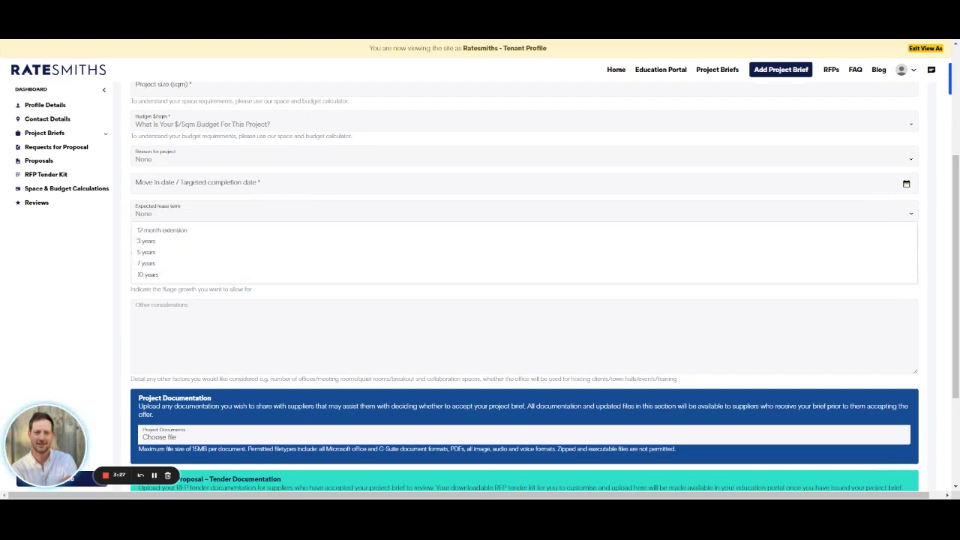
left_click(124, 269)
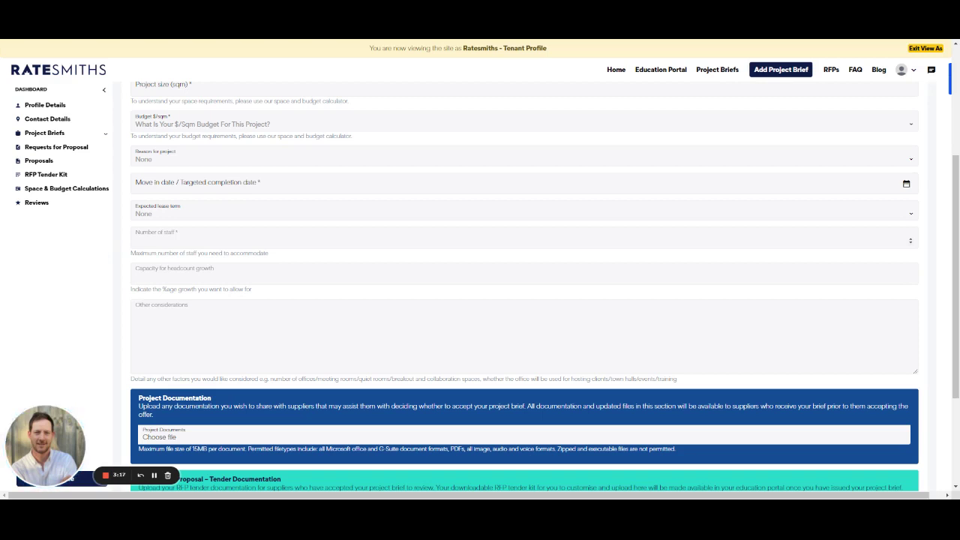
- Review the staffing and other considerations fields and the upload sections for project, tender and construction documents
scroll(157, 266, "up", 1)
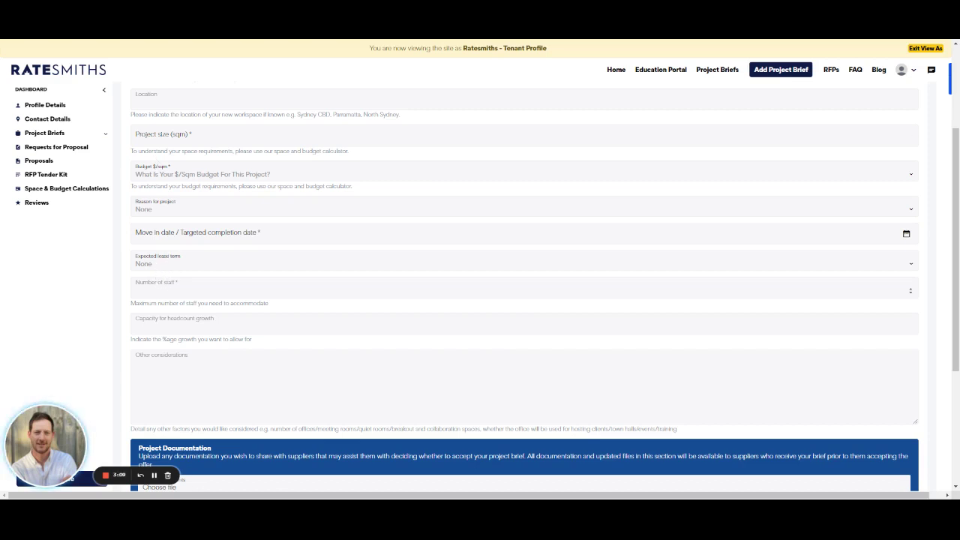
scroll(126, 282, "down", 1)
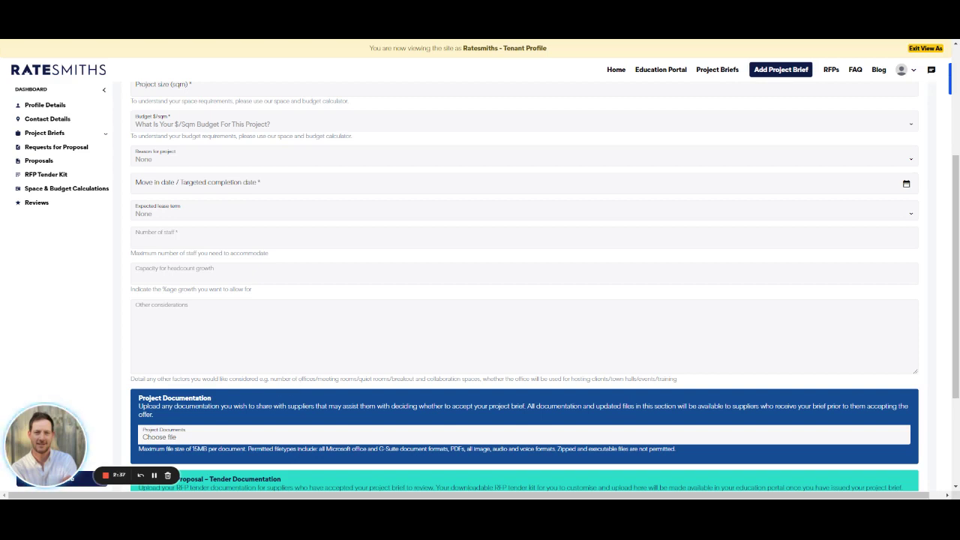
scroll(274, 255, "down", 3)
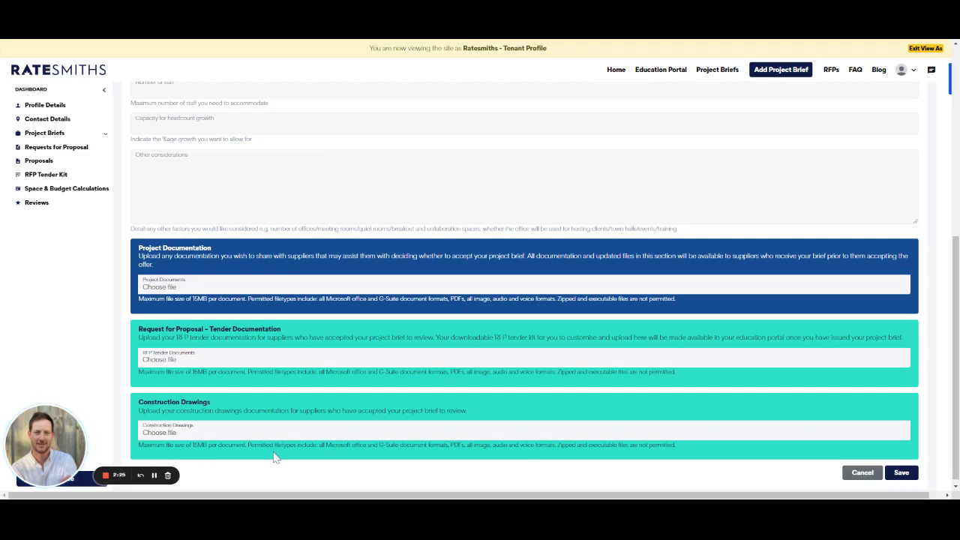
scroll(274, 457, "up", 3)
scroll(524, 292, "up", 1)
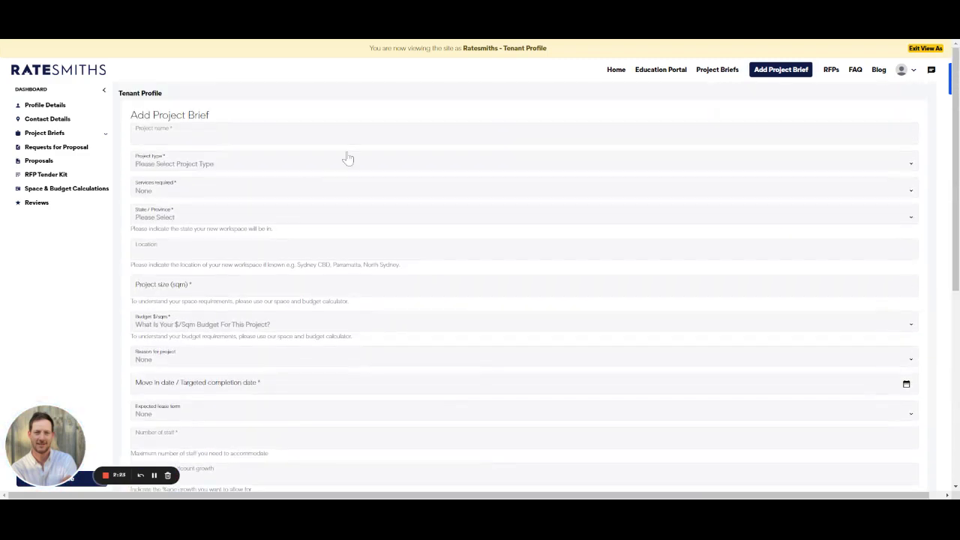
- Open the existing Ratesmiths project brief #675 and review its details and attached documentation
left_click(717, 71)
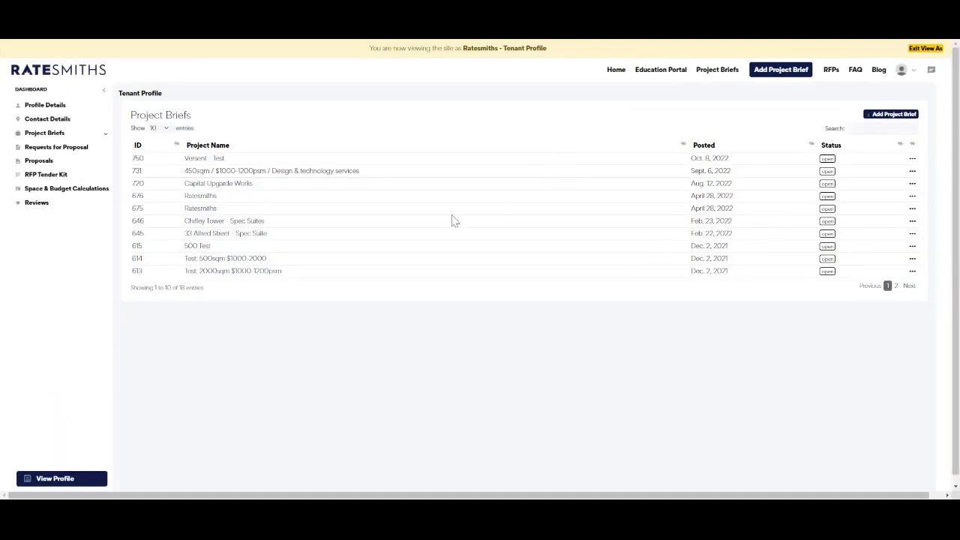
left_click(200, 210)
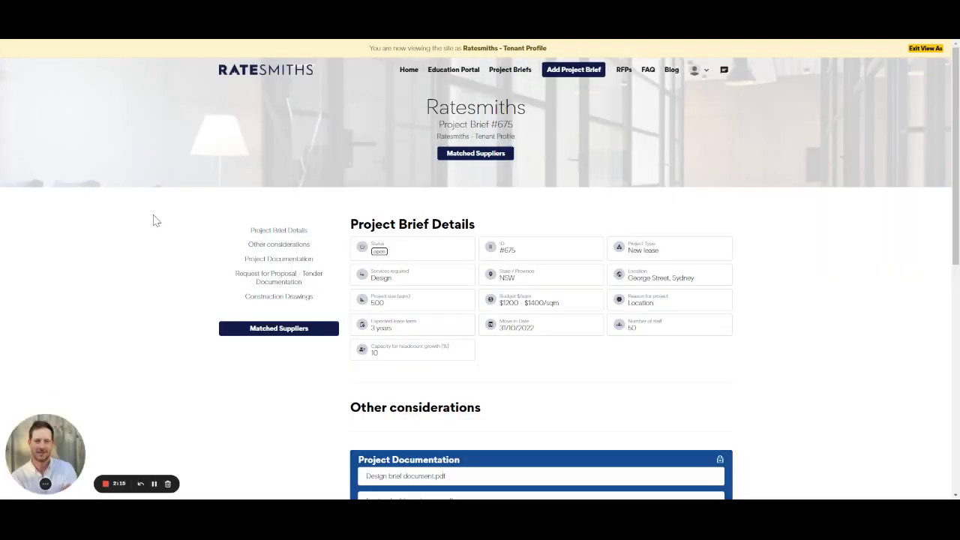
scroll(146, 217, "down", 1)
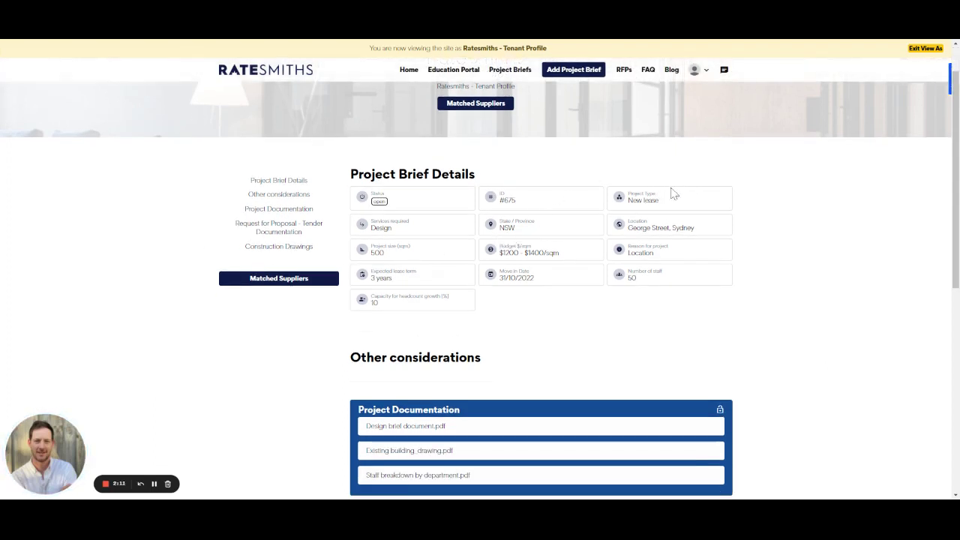
scroll(673, 194, "down", 1)
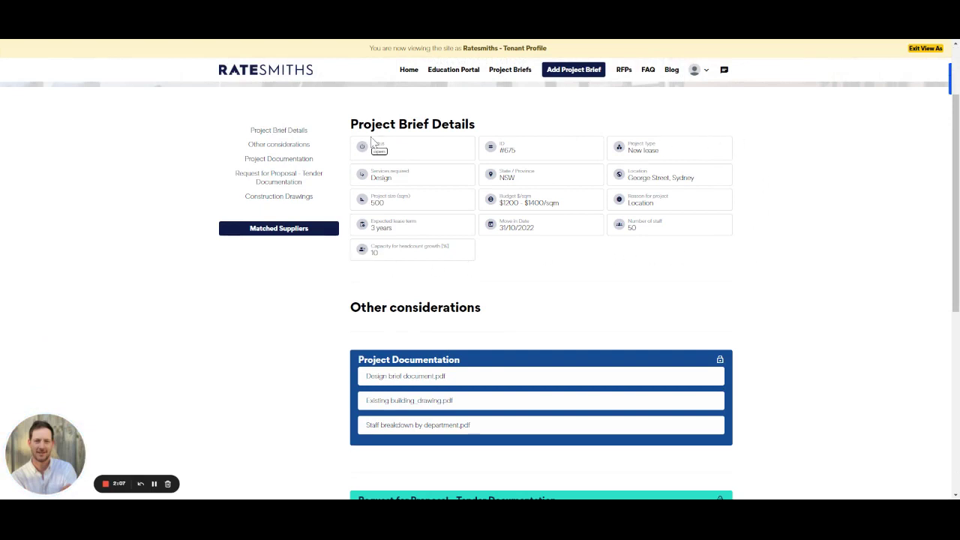
scroll(424, 188, "down", 2)
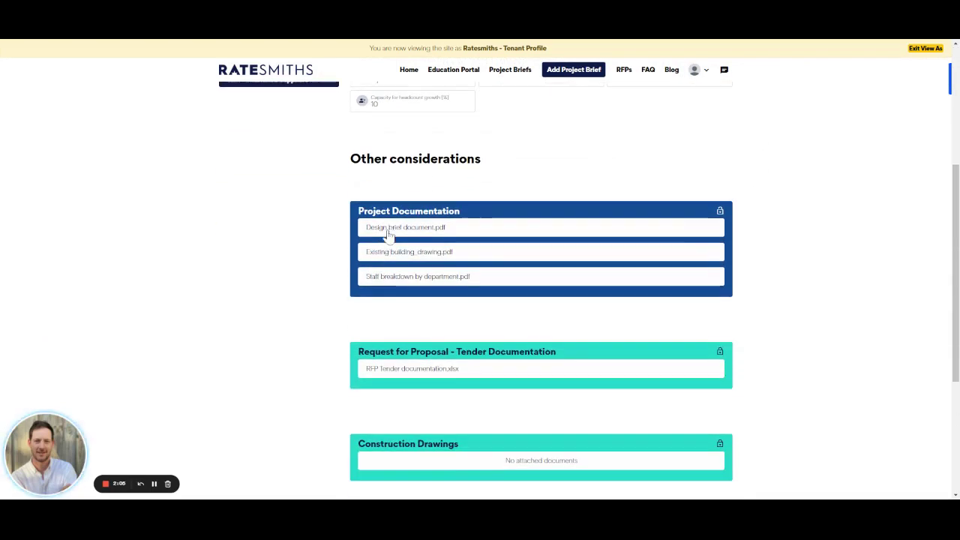
scroll(444, 187, "down", 1)
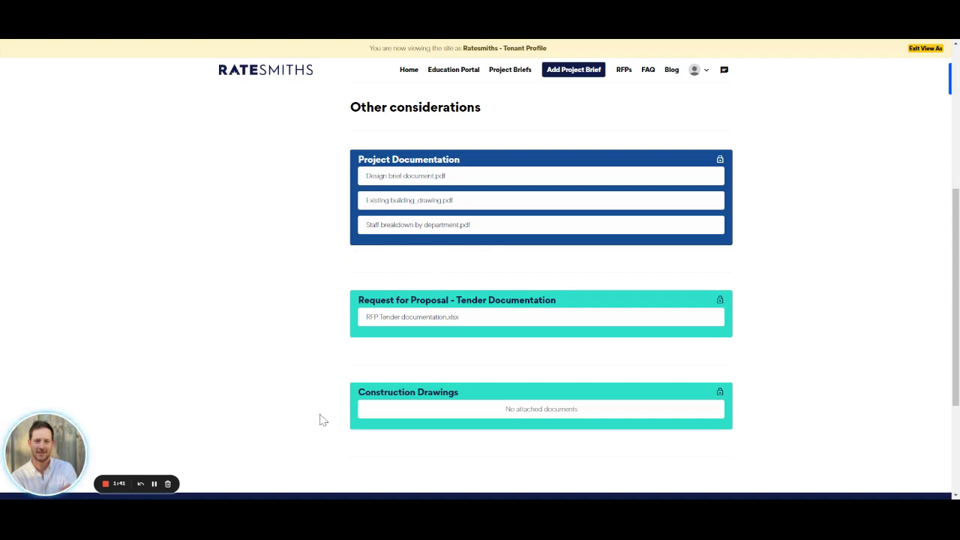
scroll(322, 420, "up", 3)
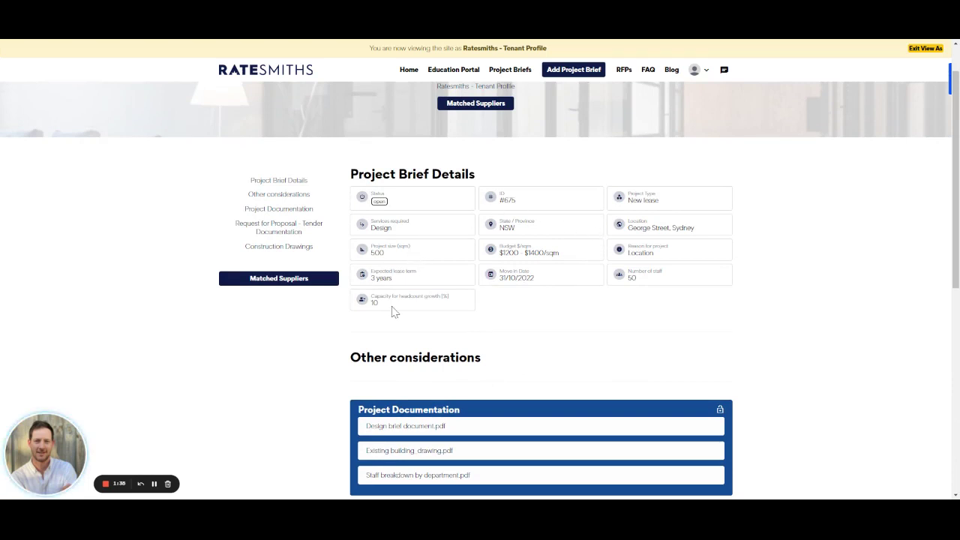
- Open the matched suppliers for this brief and look through the supplier cards and their match scores
left_click(256, 280)
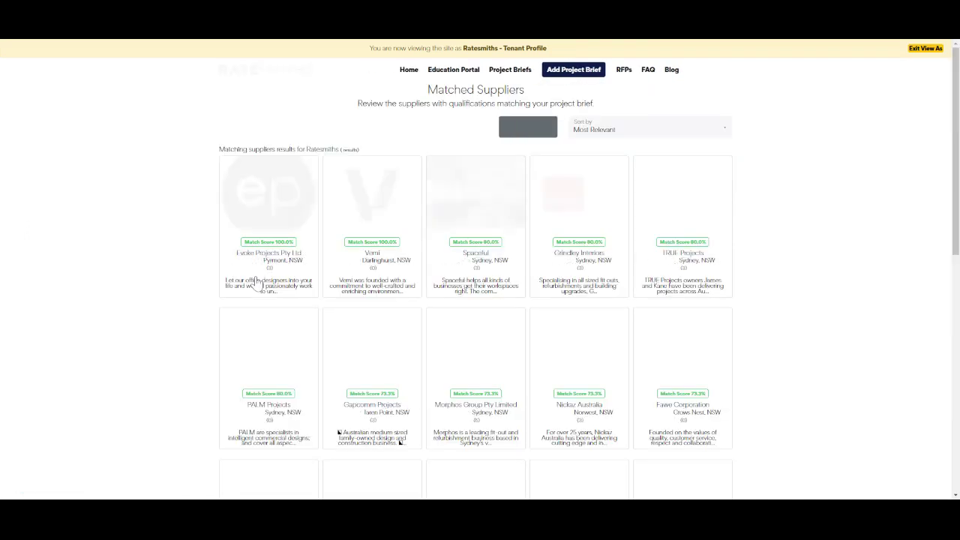
scroll(368, 183, "down", 4)
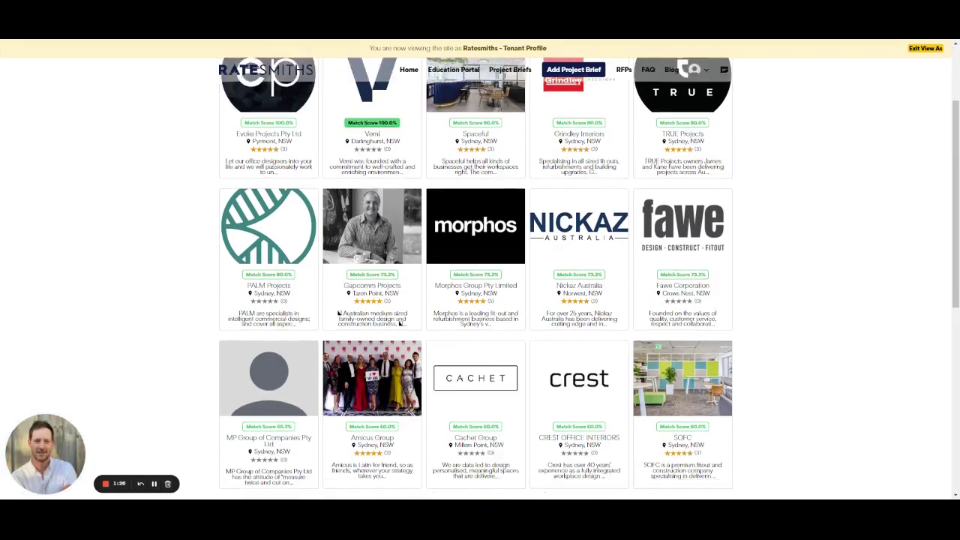
scroll(367, 183, "down", 2)
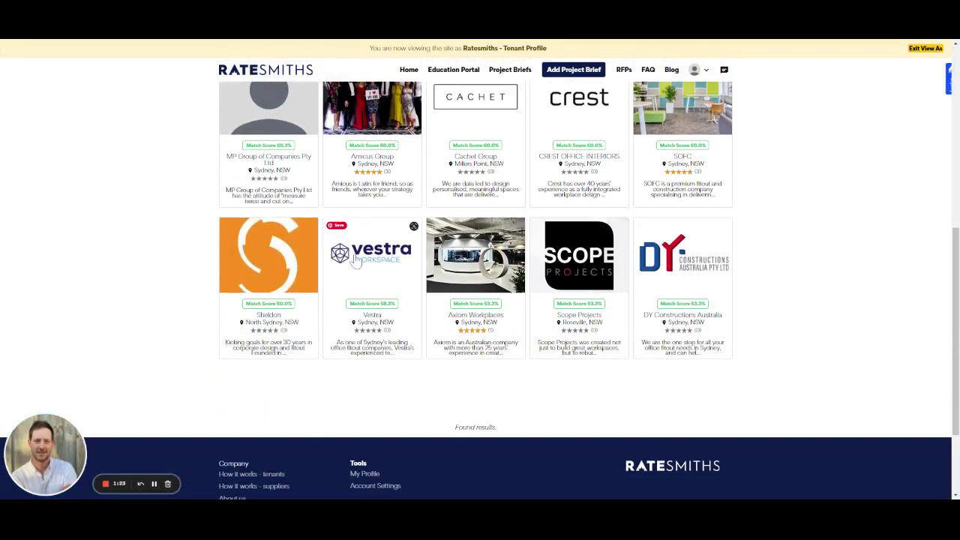
scroll(349, 287, "up", 6)
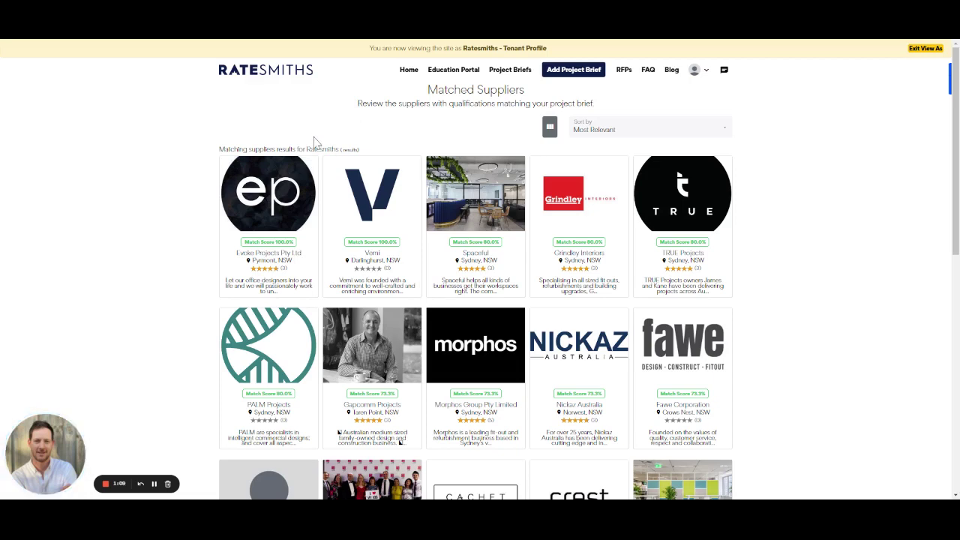
- Go back to the Education Portal page
left_click(453, 69)
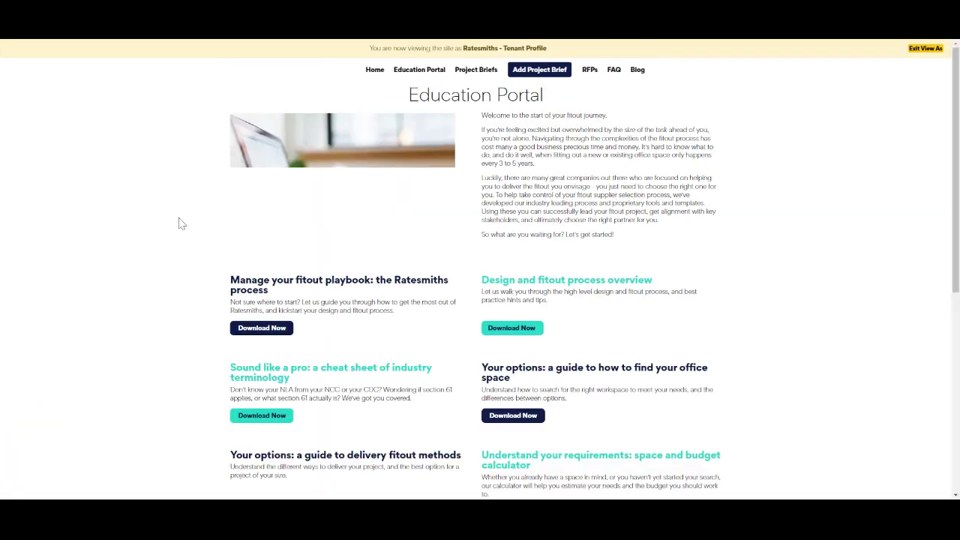